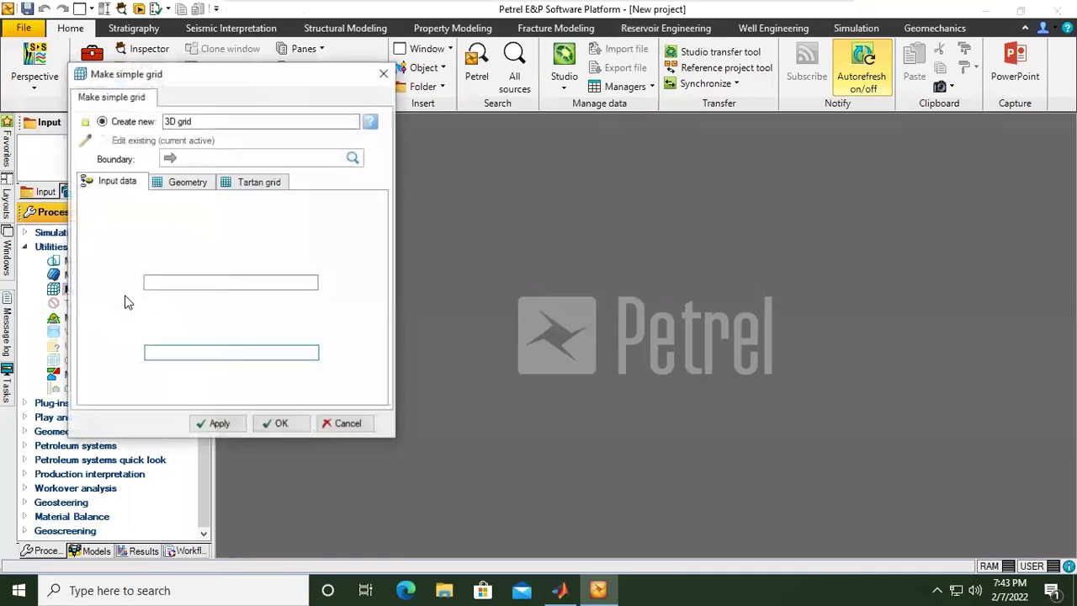
- Centre the Make simple grid dialog and keep the grid as Skeleton only, not Insert surfaces
{"action": "left_click_drag", "start_coordinate": [202, 76], "coordinate": [547, 155]}
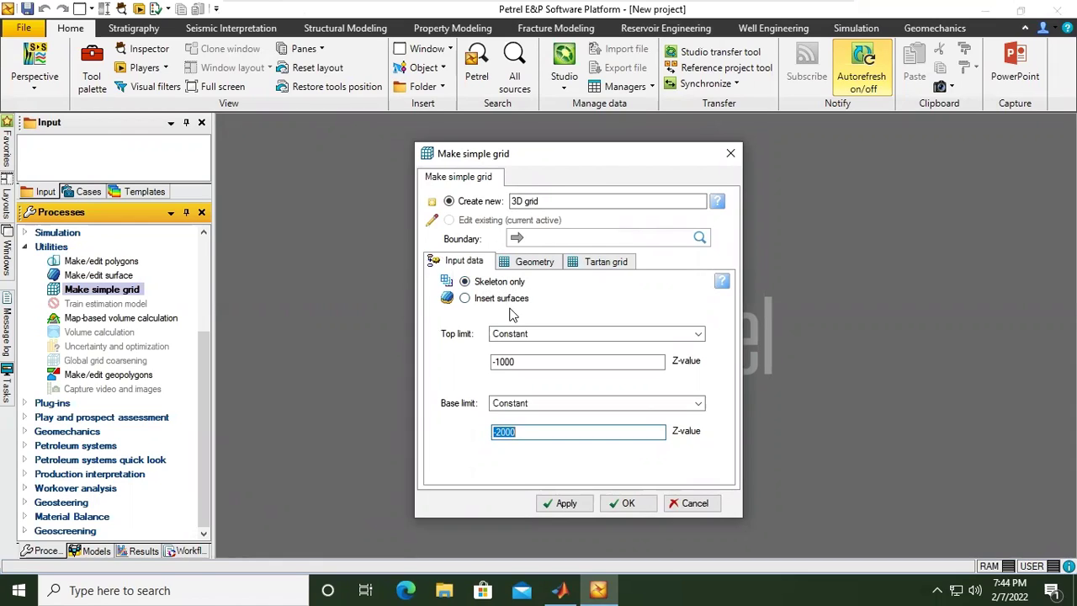
{"action": "left_click", "coordinate": [468, 301]}
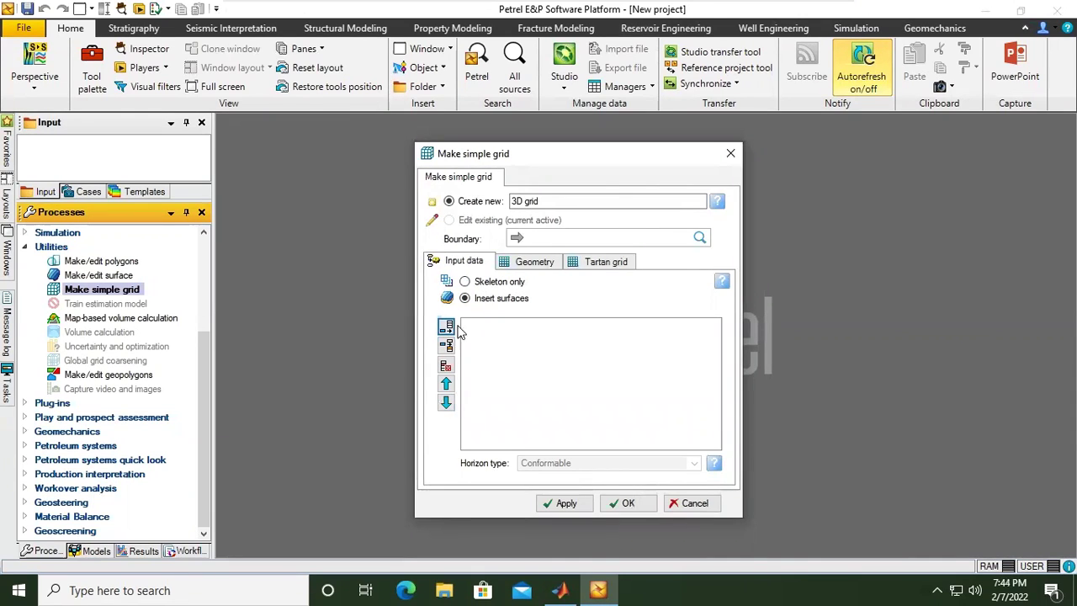
{"action": "left_click", "coordinate": [465, 283]}
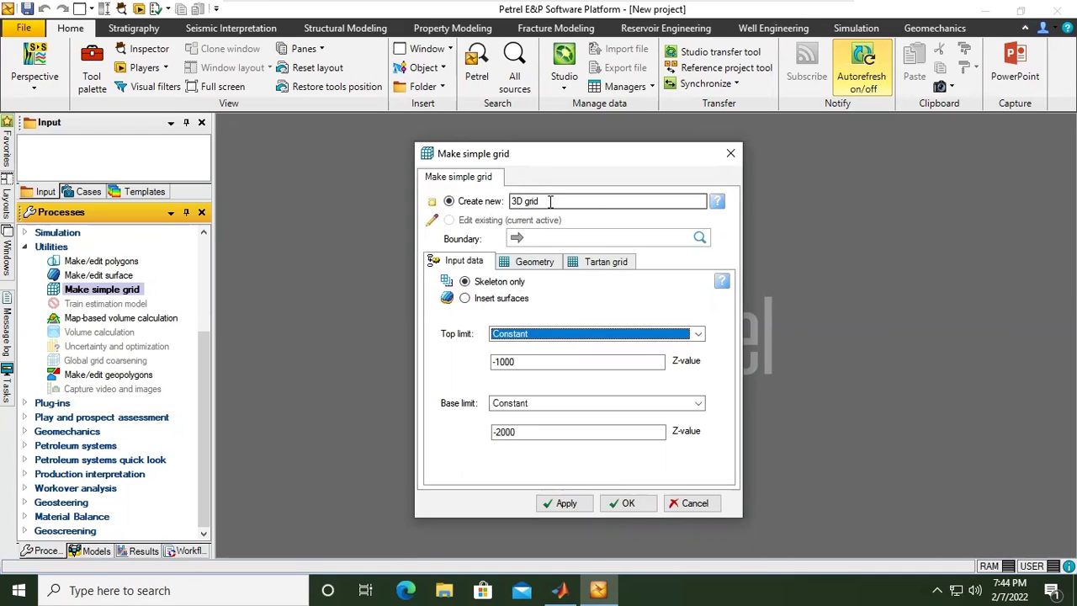
- Keep the base limit Constant and change its Z-value from -2000 to -1100
{"action": "left_click", "coordinate": [541, 200]}
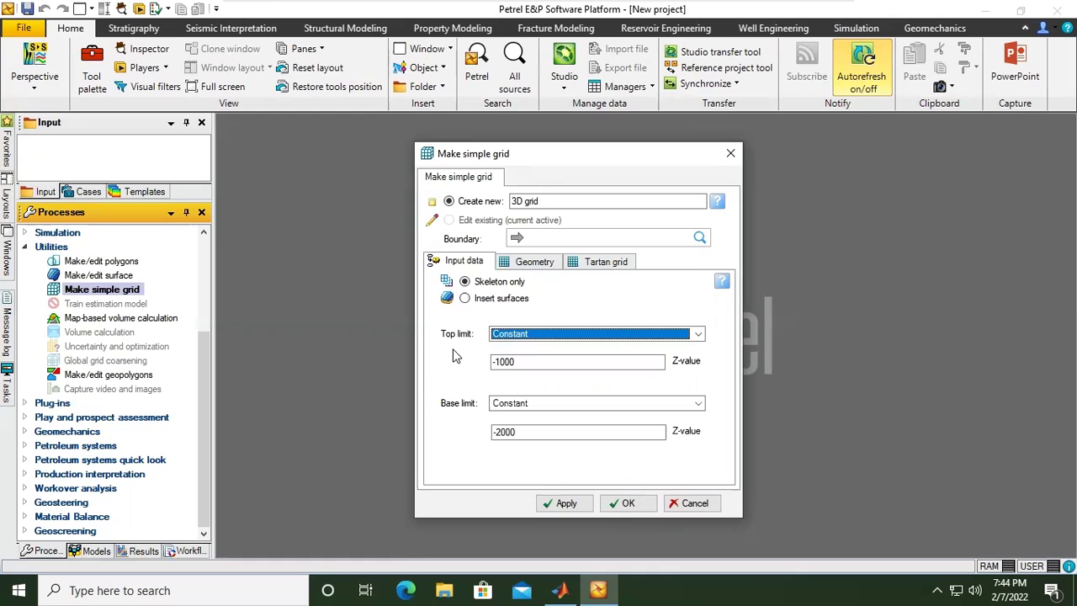
{"action": "left_click", "coordinate": [546, 406]}
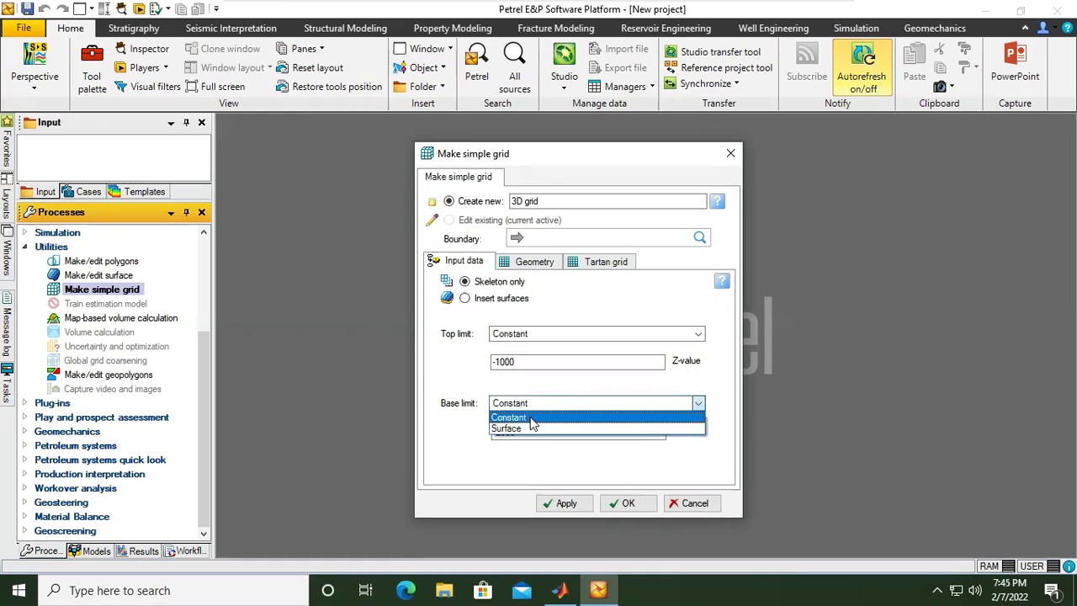
{"action": "left_click", "coordinate": [531, 419]}
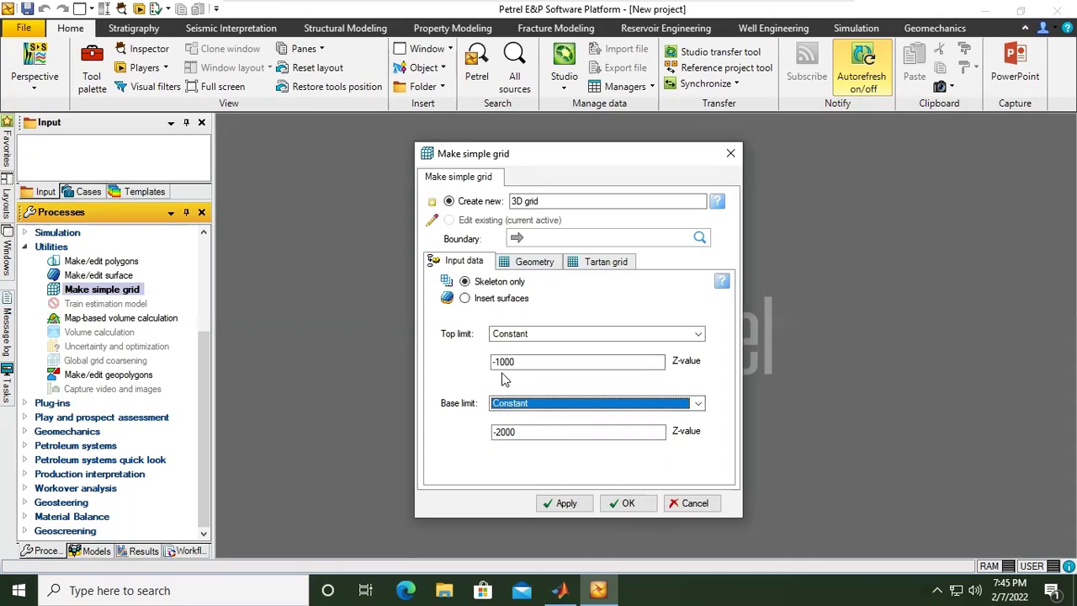
{"action": "left_click", "coordinate": [498, 431]}
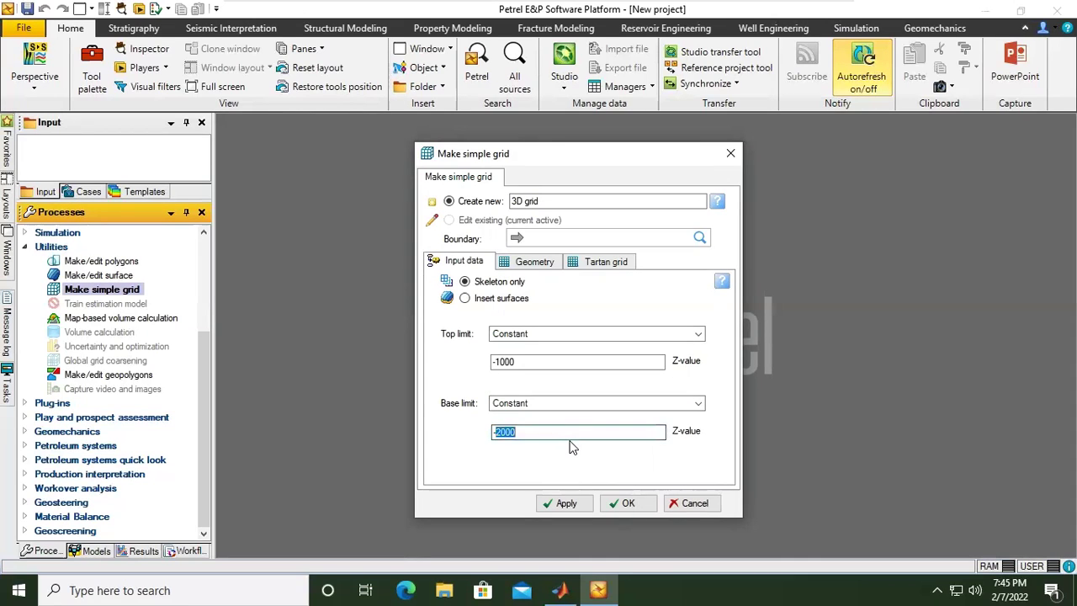
{"action": "type", "text": "-1100"}
- On the Geometry tab, set X min to -500 and X max to 500
{"action": "left_click", "coordinate": [518, 265]}
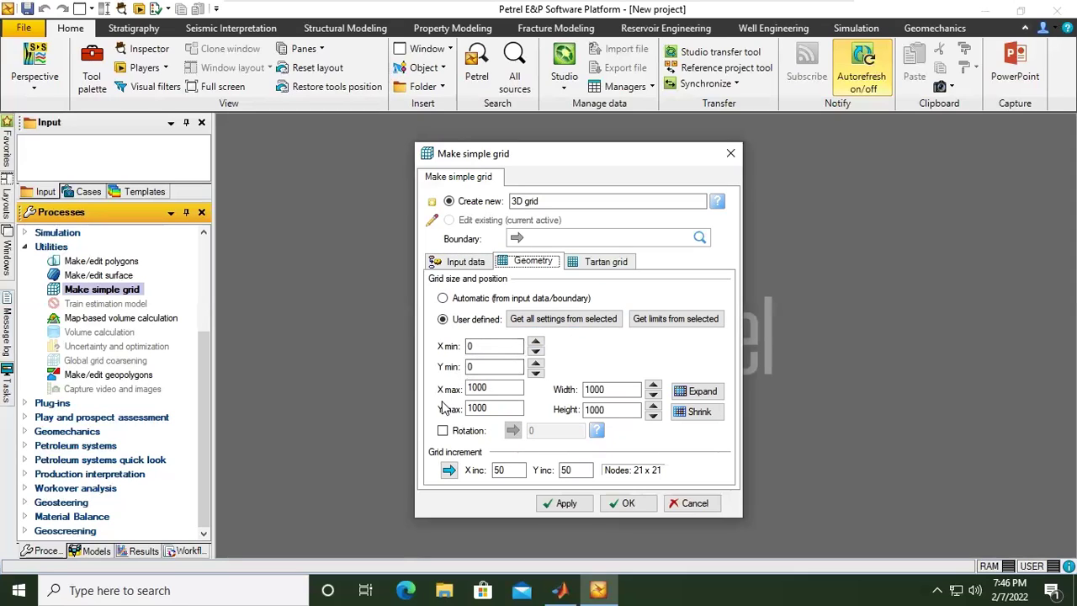
{"action": "left_click", "coordinate": [474, 387]}
{"action": "left_click", "coordinate": [487, 348]}
{"action": "left_click_drag", "start_coordinate": [488, 348], "coordinate": [459, 349]}
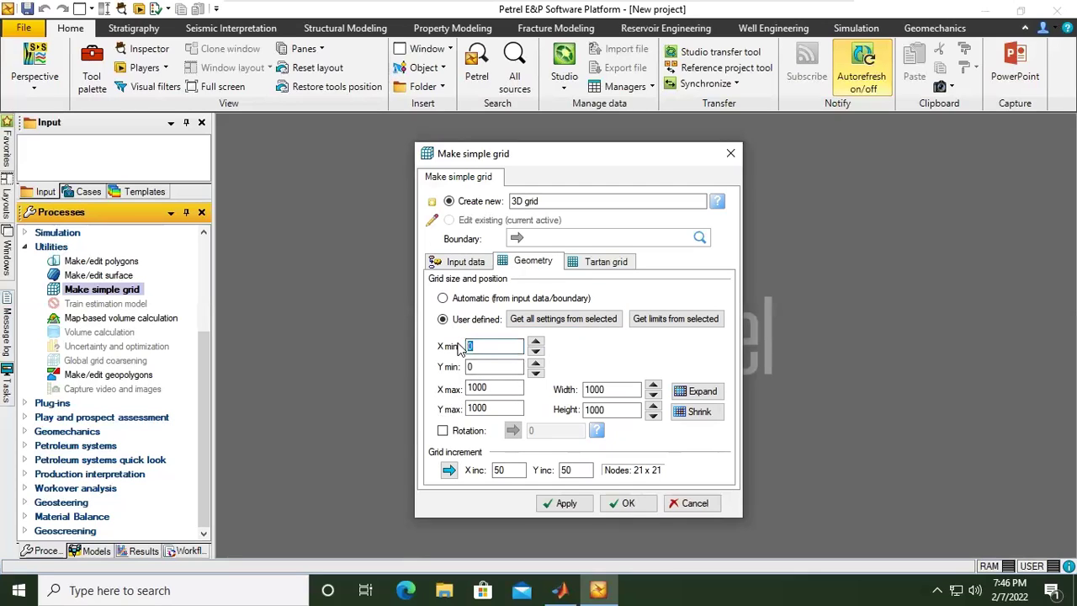
{"action": "type", "text": "-500"}
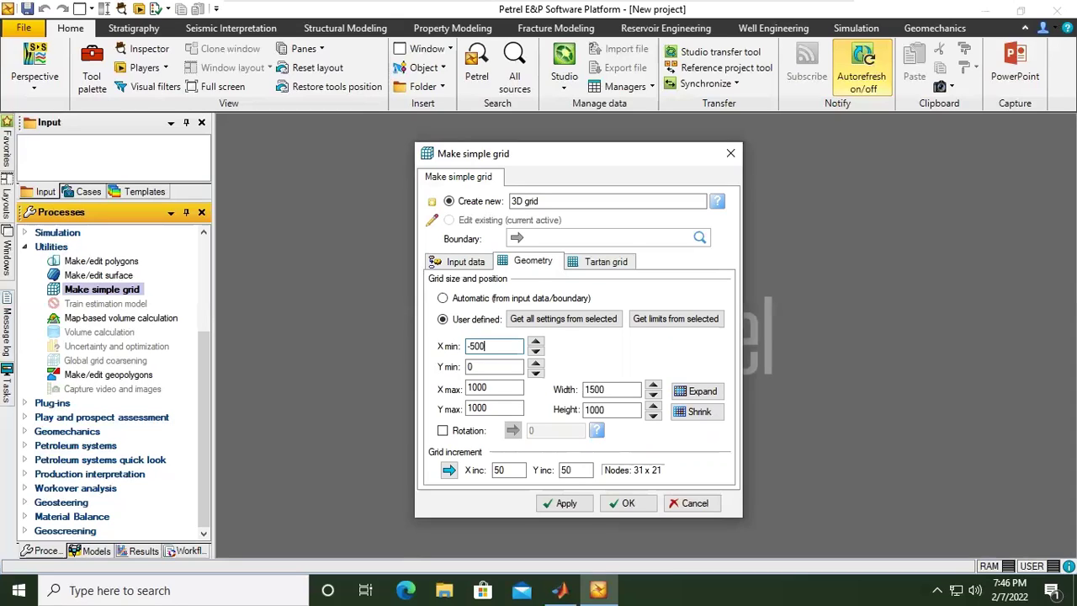
{"action": "double_click", "coordinate": [469, 388]}
{"action": "type", "text": "500"}
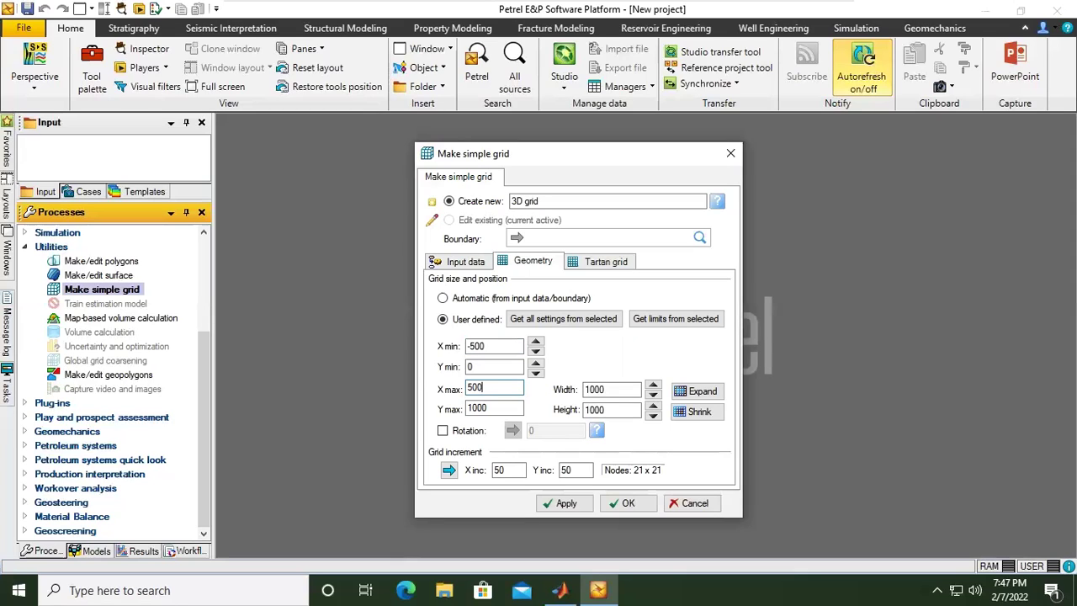
- Set Y min to -500 and Y max to 500, checking Height and X increment
{"action": "double_click", "coordinate": [473, 367]}
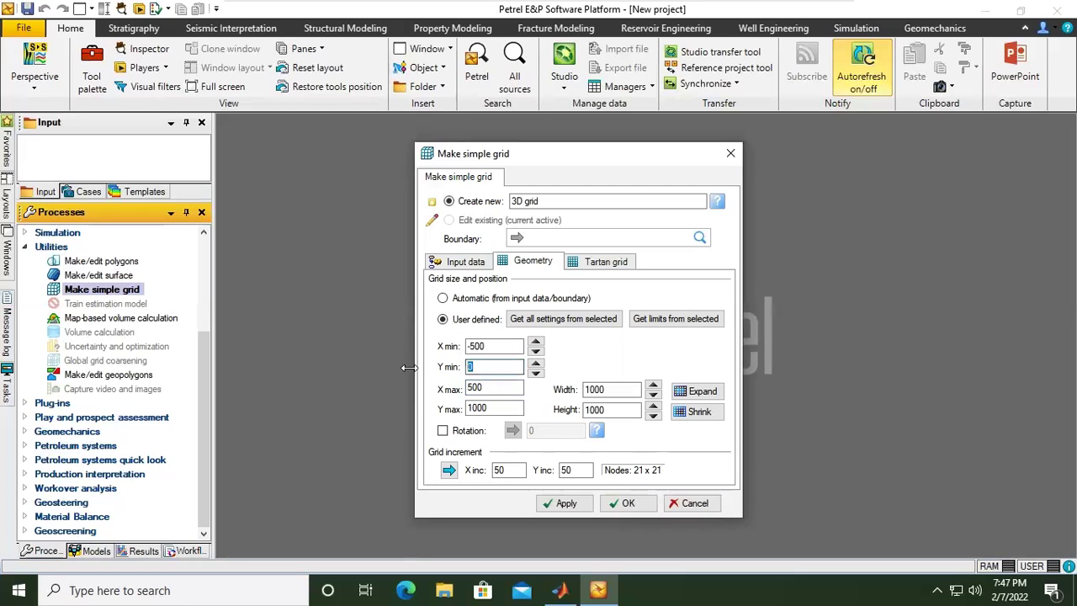
{"action": "type", "text": "-500"}
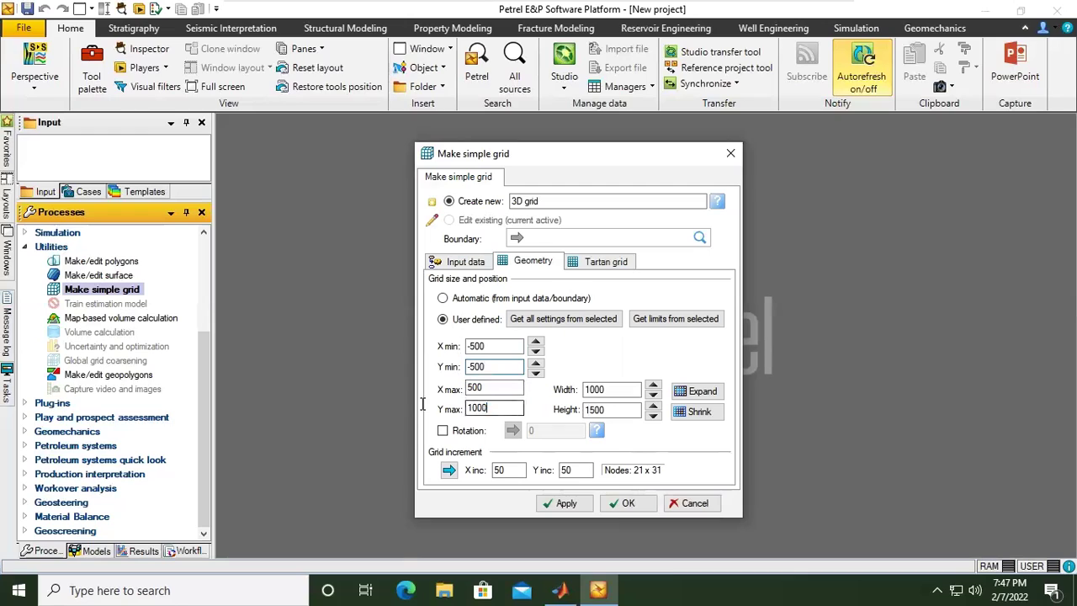
{"action": "key", "text": "ctrl+a"}
{"action": "type", "text": "500"}
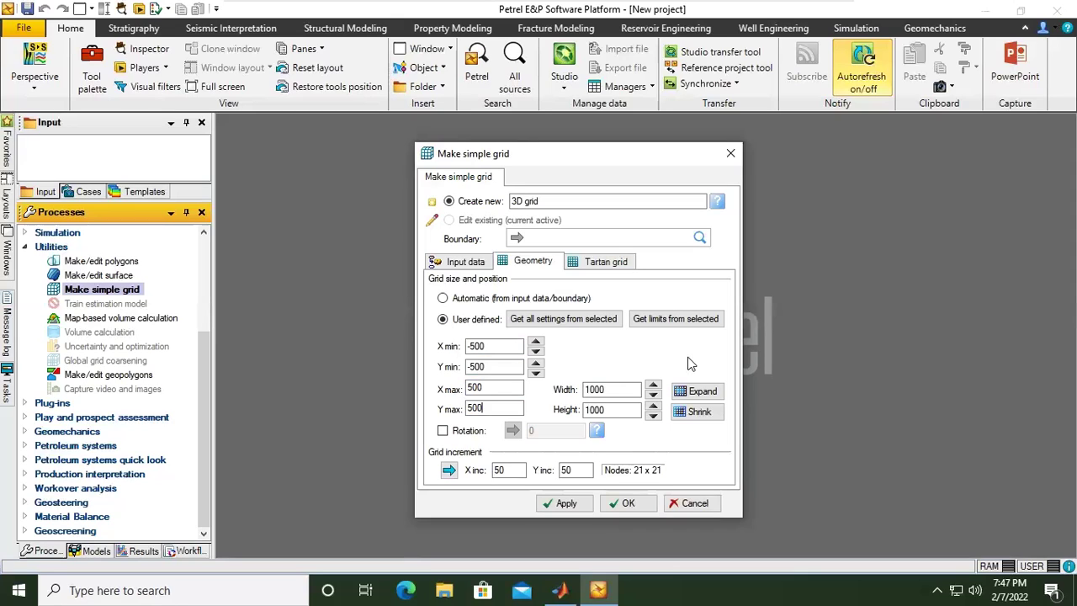
{"action": "left_click", "coordinate": [620, 410]}
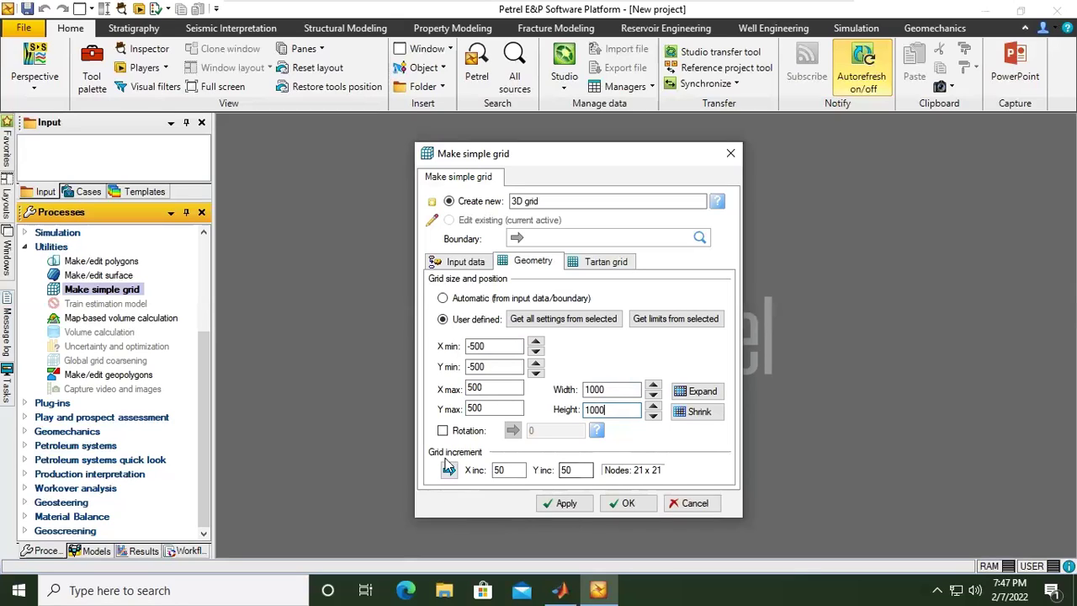
{"action": "left_click", "coordinate": [517, 470]}
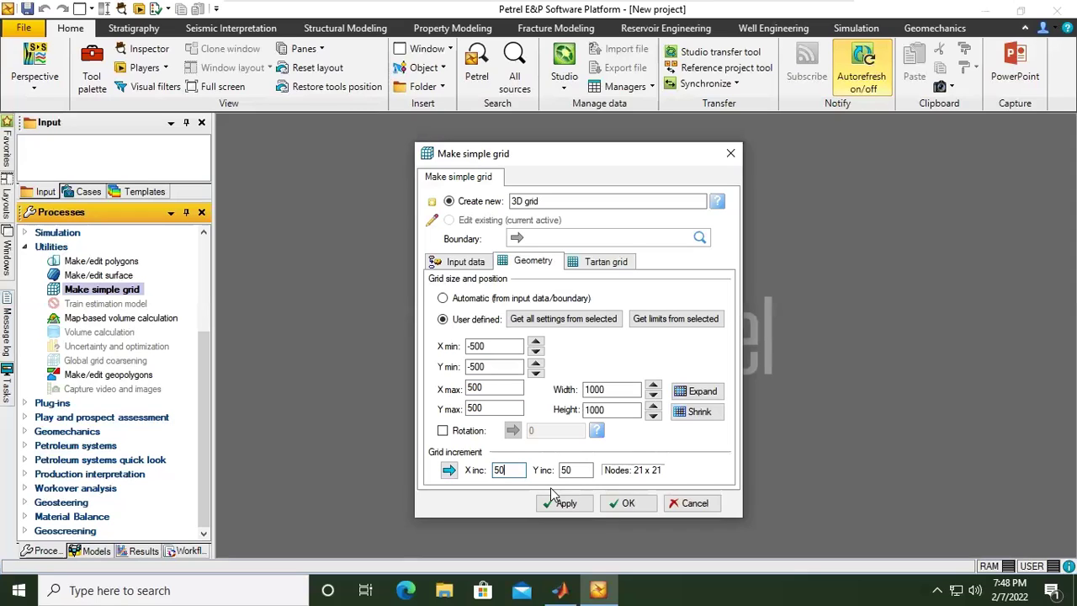
- Apply the centred 1000 × 1000 simple grid settings and close the dialog with OK
{"action": "left_click", "coordinate": [606, 263]}
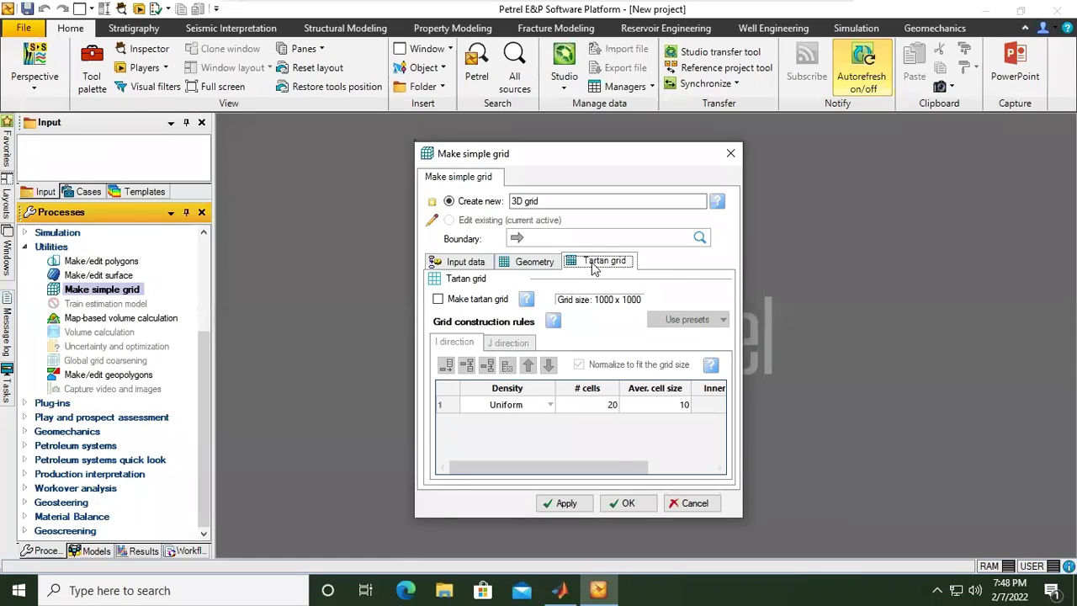
{"action": "left_click", "coordinate": [534, 261]}
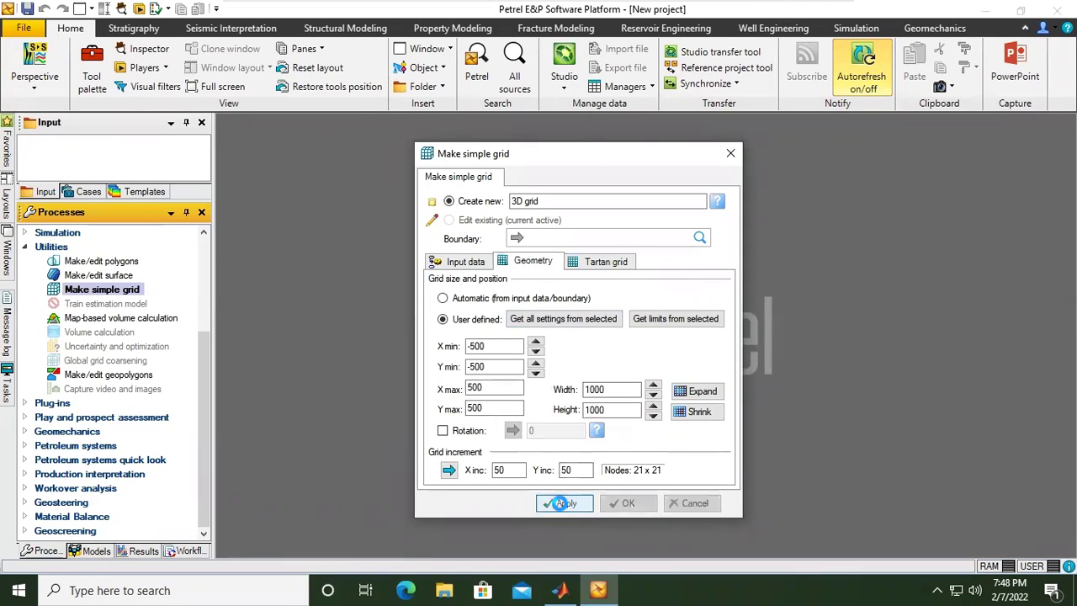
{"action": "left_click", "coordinate": [564, 505]}
{"action": "left_click", "coordinate": [630, 503]}
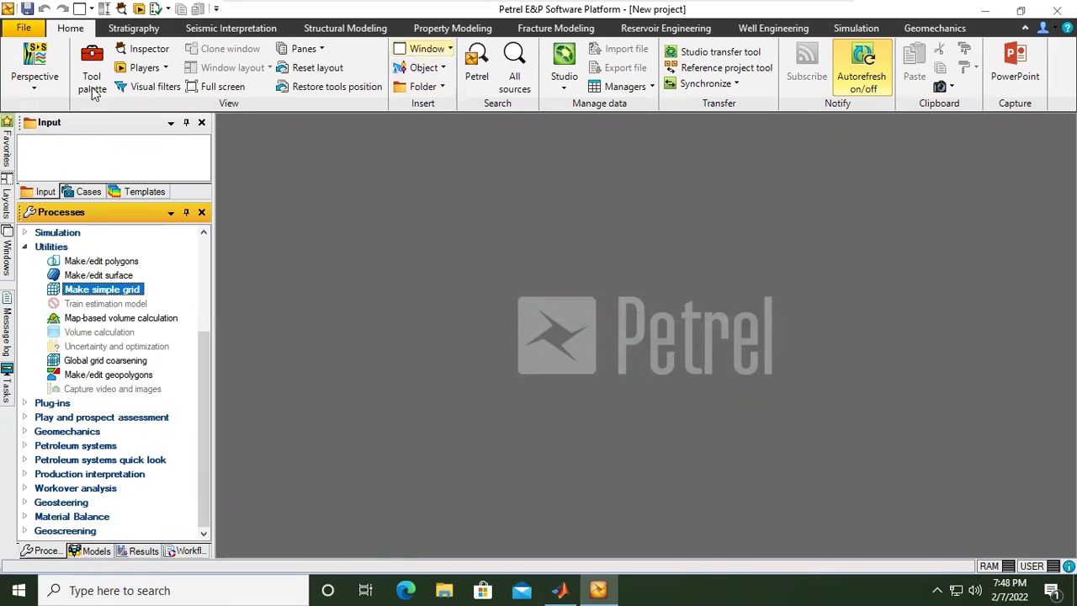
- Open a new empty 2D window and switch to the Models pane showing New model
{"action": "left_click", "coordinate": [440, 52]}
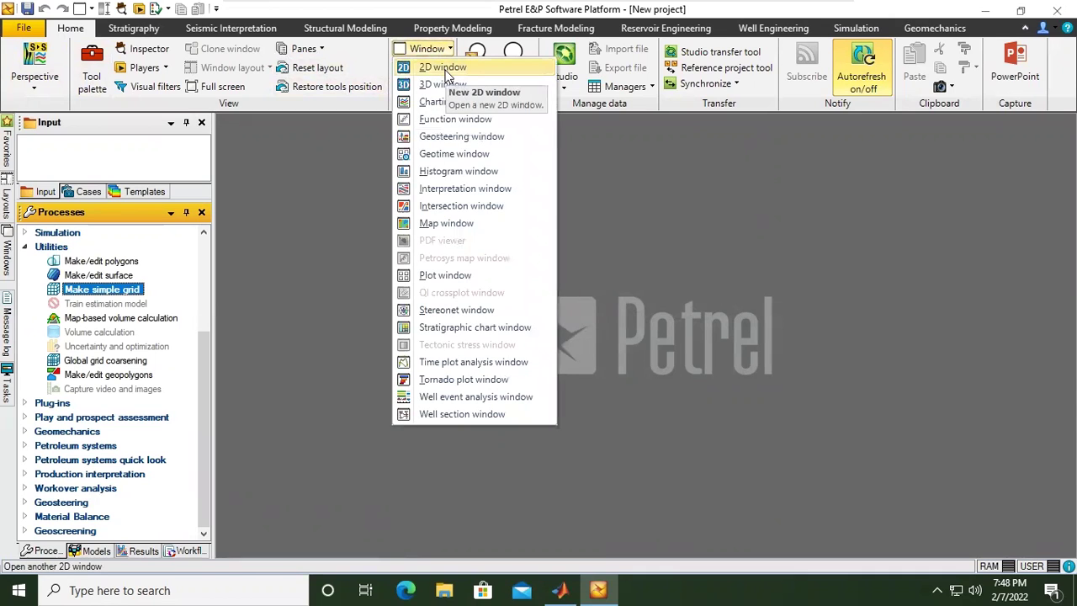
{"action": "left_click", "coordinate": [447, 69]}
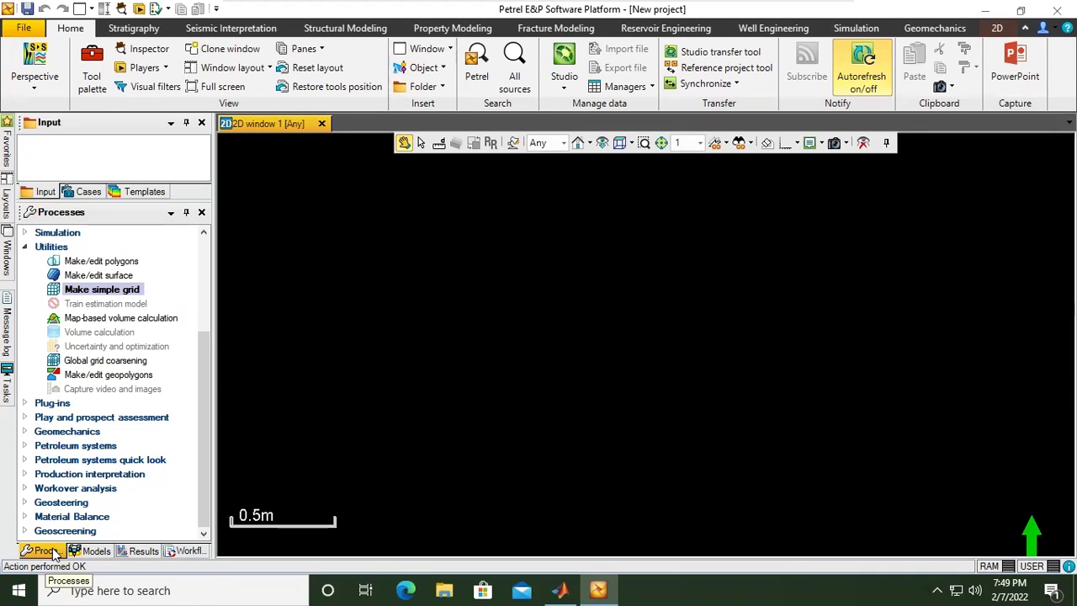
{"action": "left_click", "coordinate": [95, 552]}
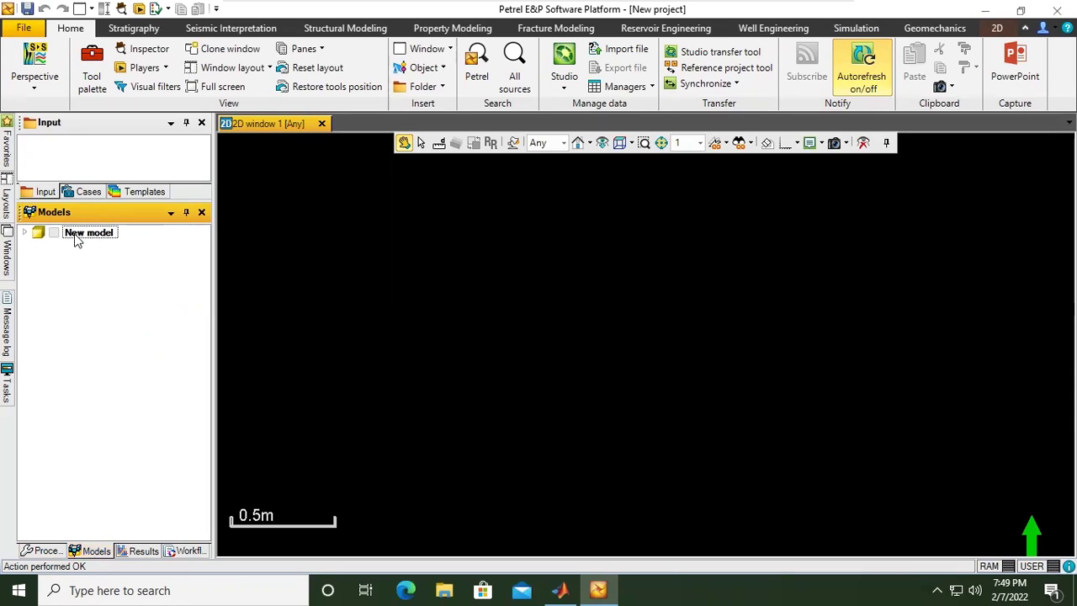
- Expand New model and its 3D grid to list Skeleton, Faults and Horizons
{"action": "left_click", "coordinate": [25, 233]}
{"action": "left_click", "coordinate": [39, 248]}
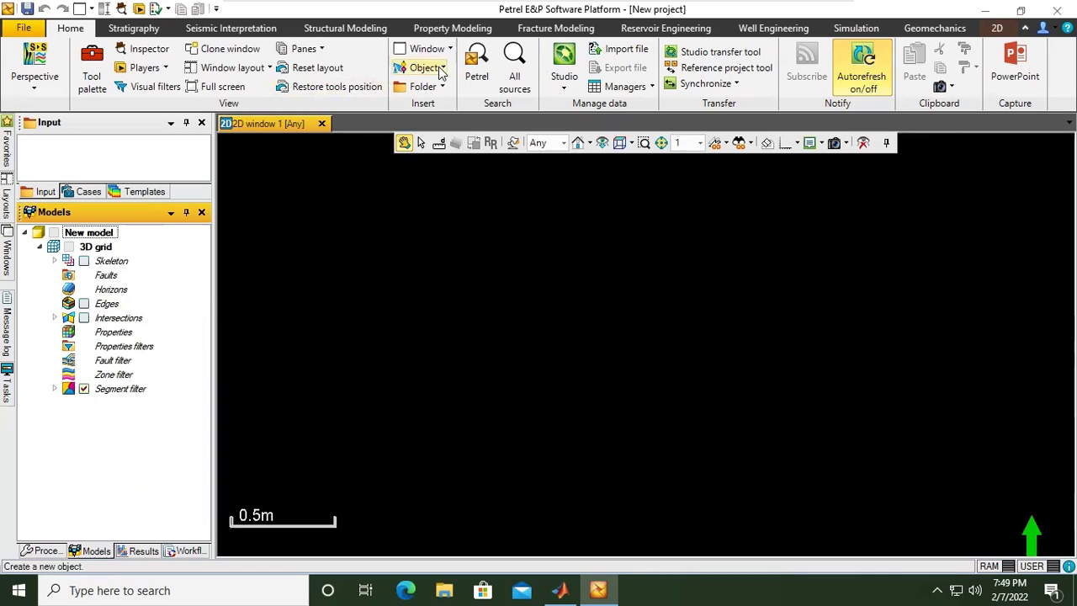
- Expand Skeleton and tick it to draw the 21 × 21 mesh in the 2D window
{"action": "left_click", "coordinate": [55, 261]}
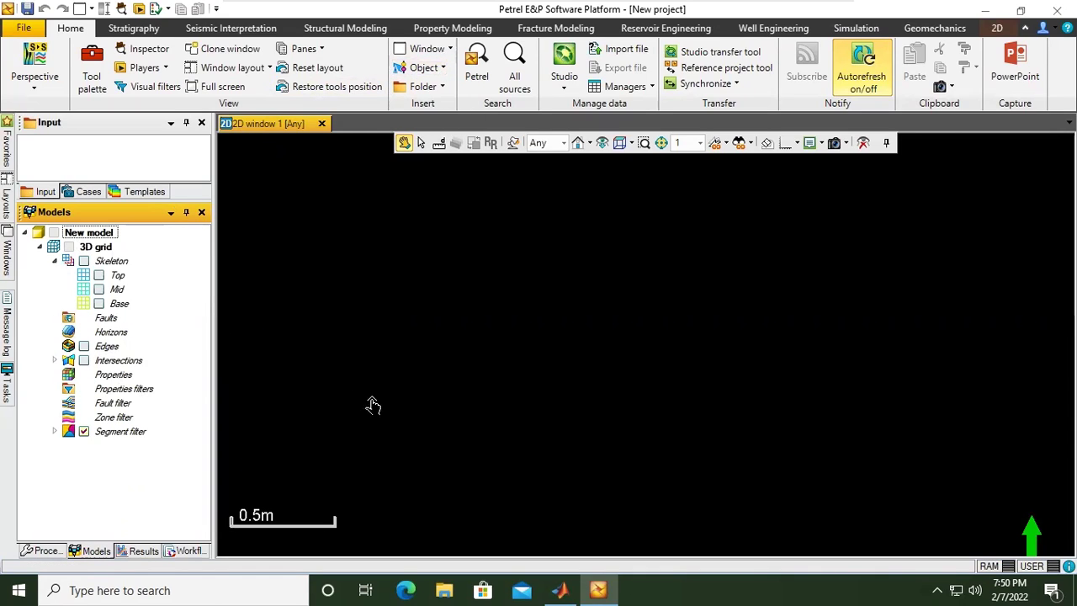
{"action": "left_click", "coordinate": [84, 260]}
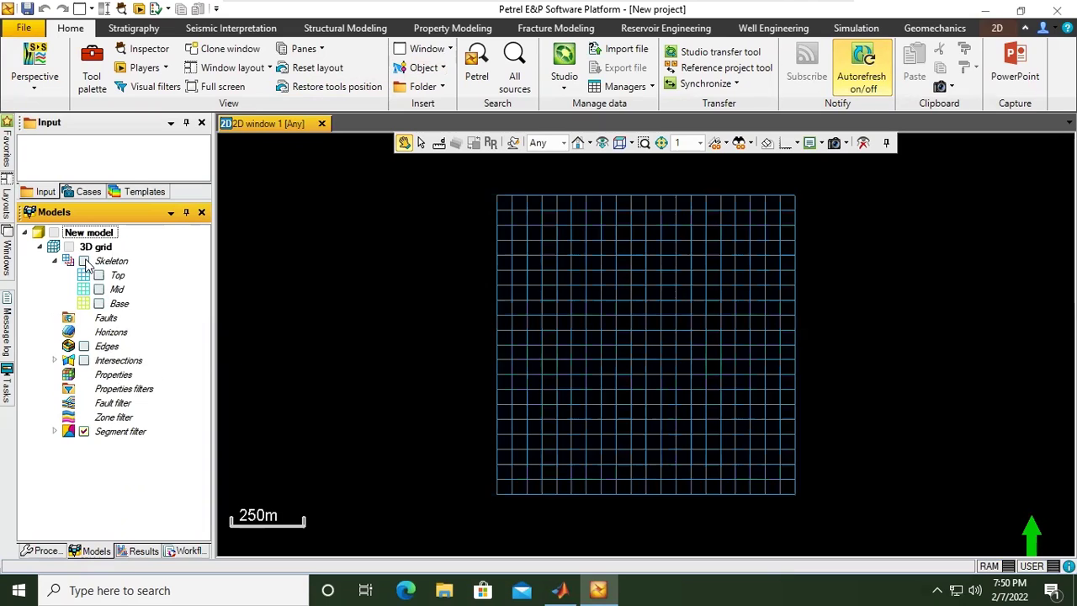